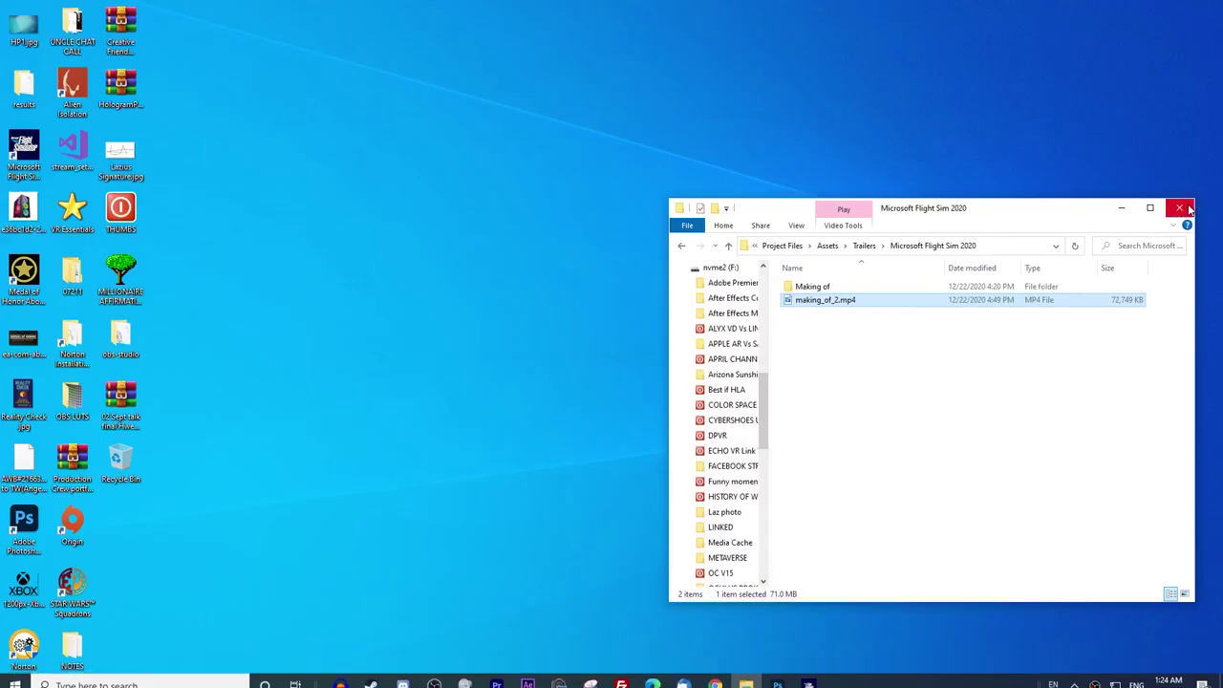
Step: Launch Microsoft Store by searching 'store' in Windows search
click(94, 676)
text(s)
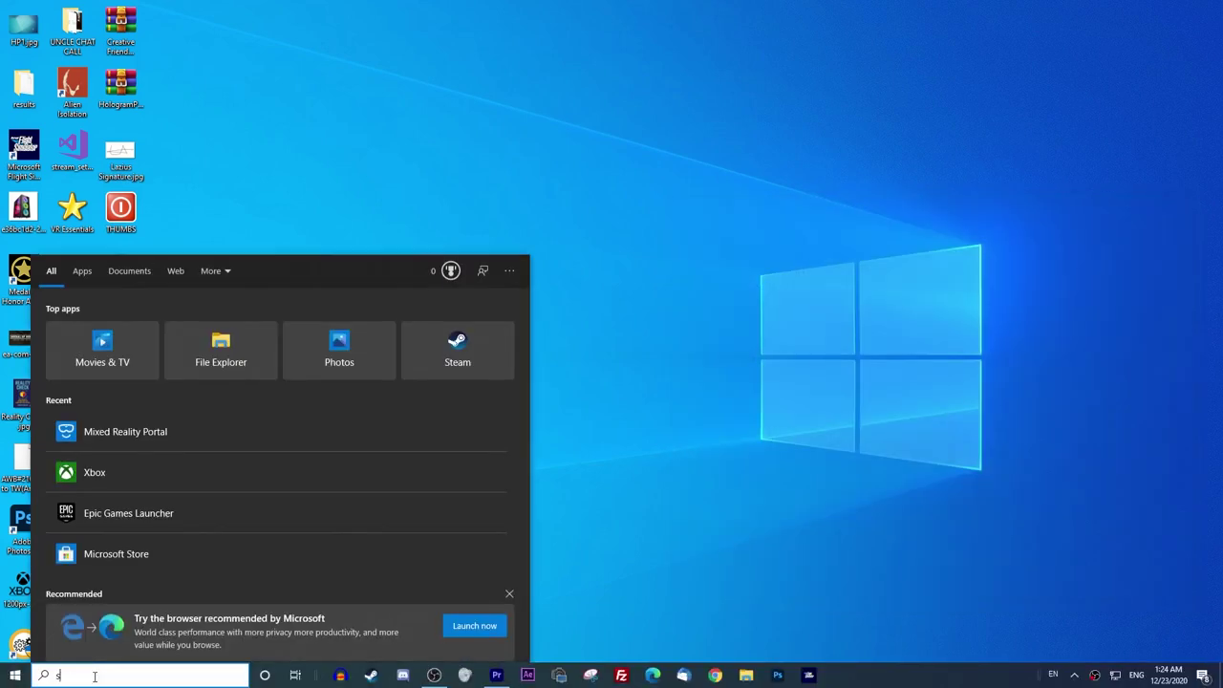
text(tore)
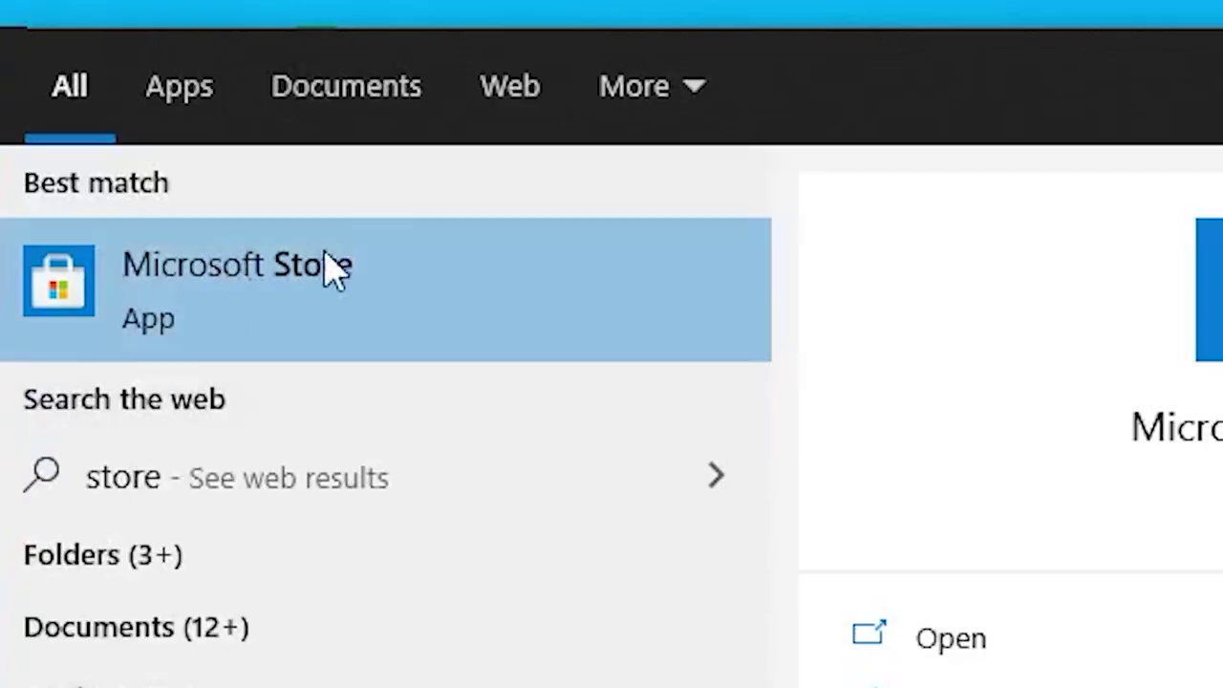
click(330, 268)
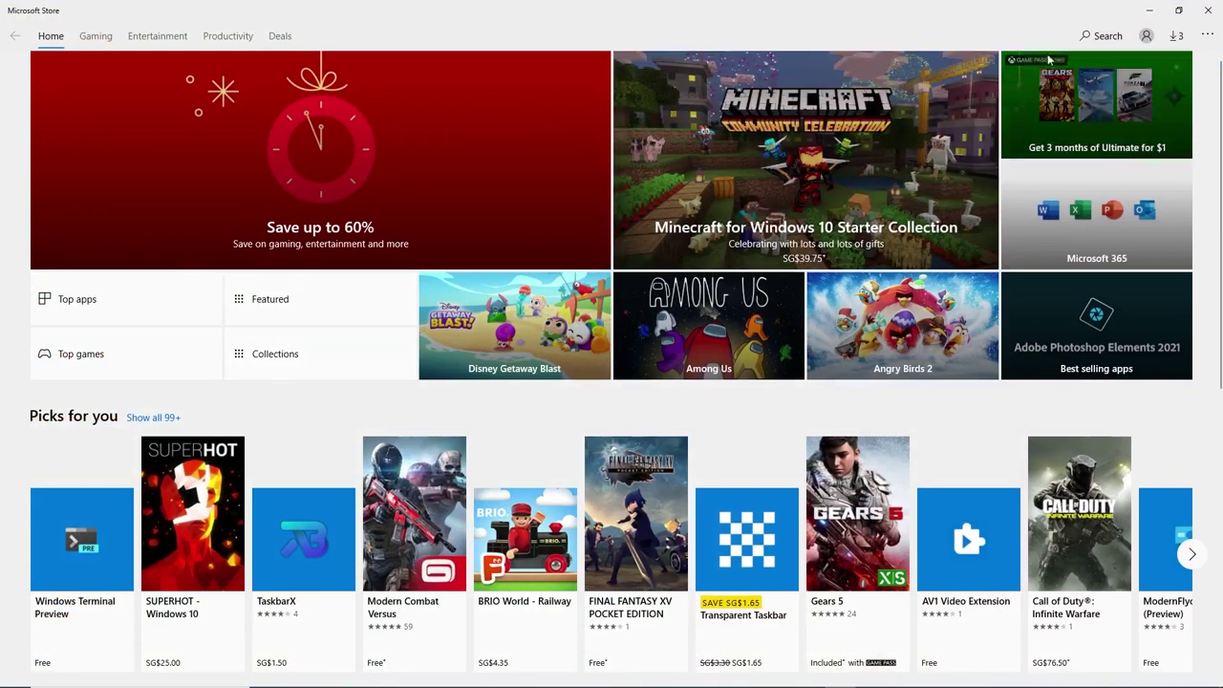
Step: Search the store for 'fli', open Microsoft Flight Simulator: Standard, and view its extra options
click(1102, 35)
text(mki)
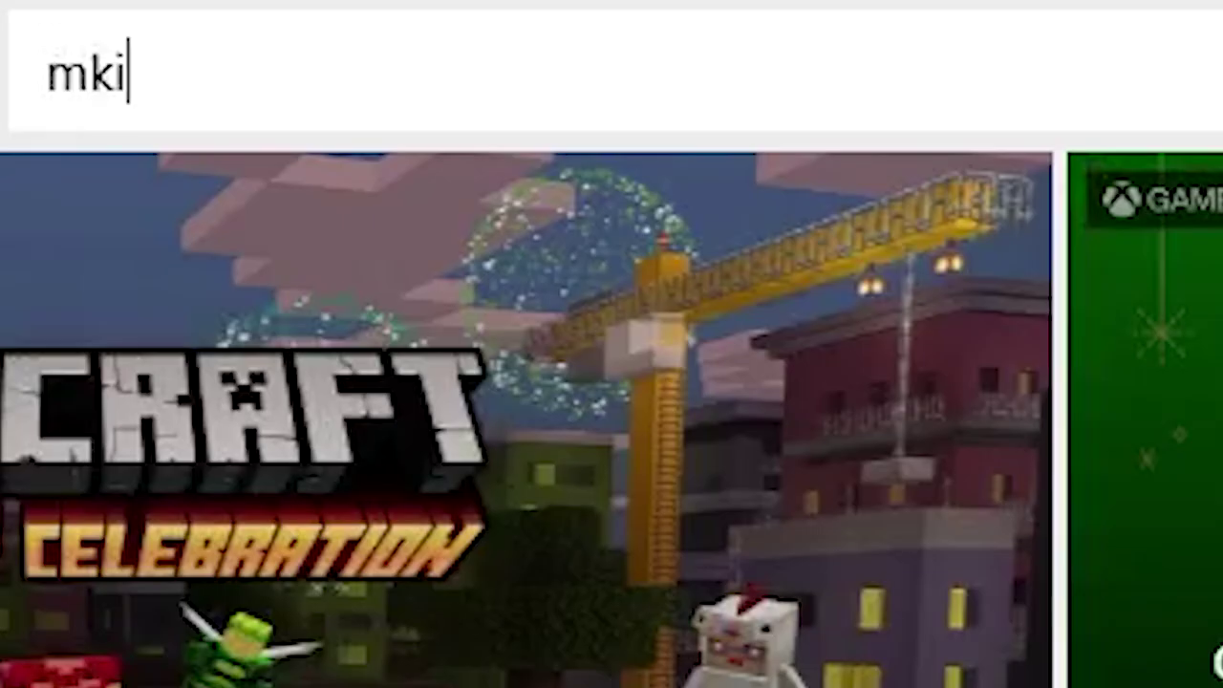
key(BackSpace)
key(BackSpace)
key(BackSpace)
text(flight)
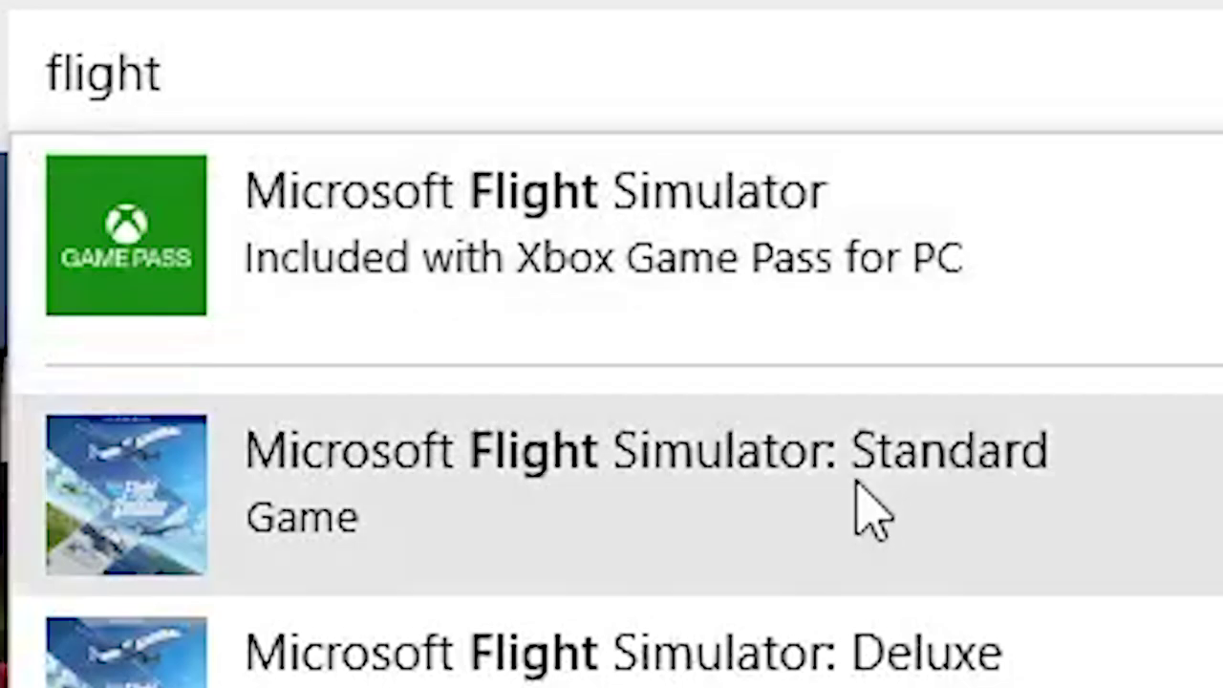
click(886, 479)
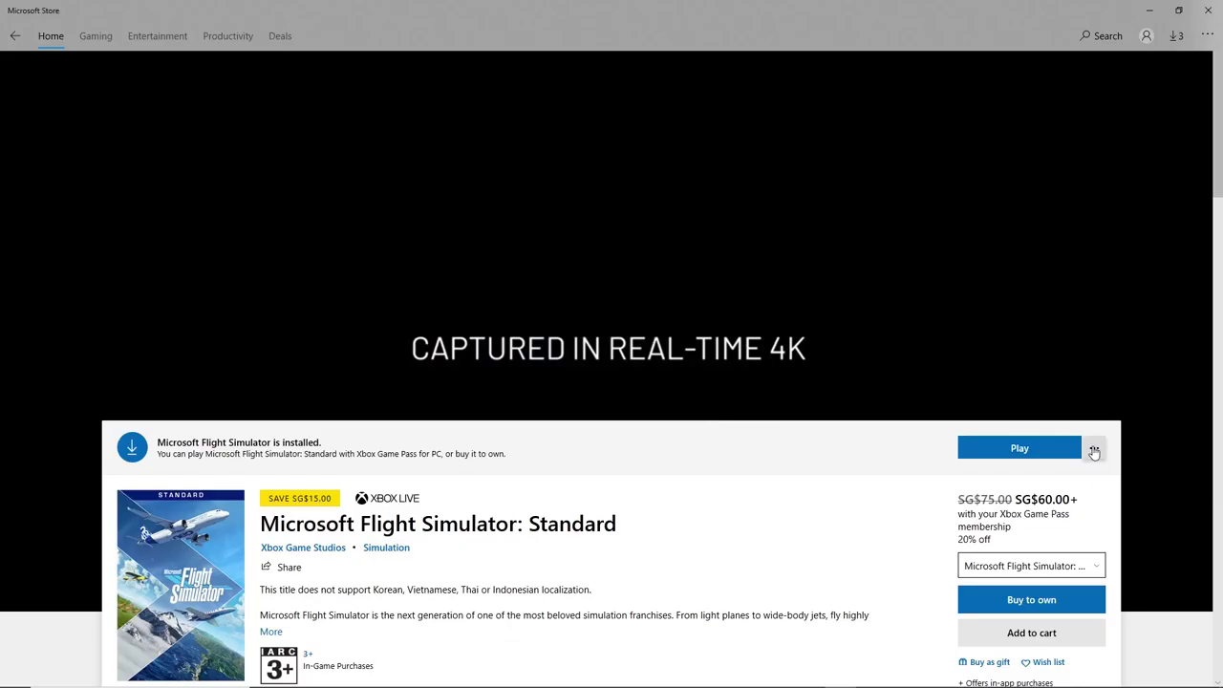
click(1094, 450)
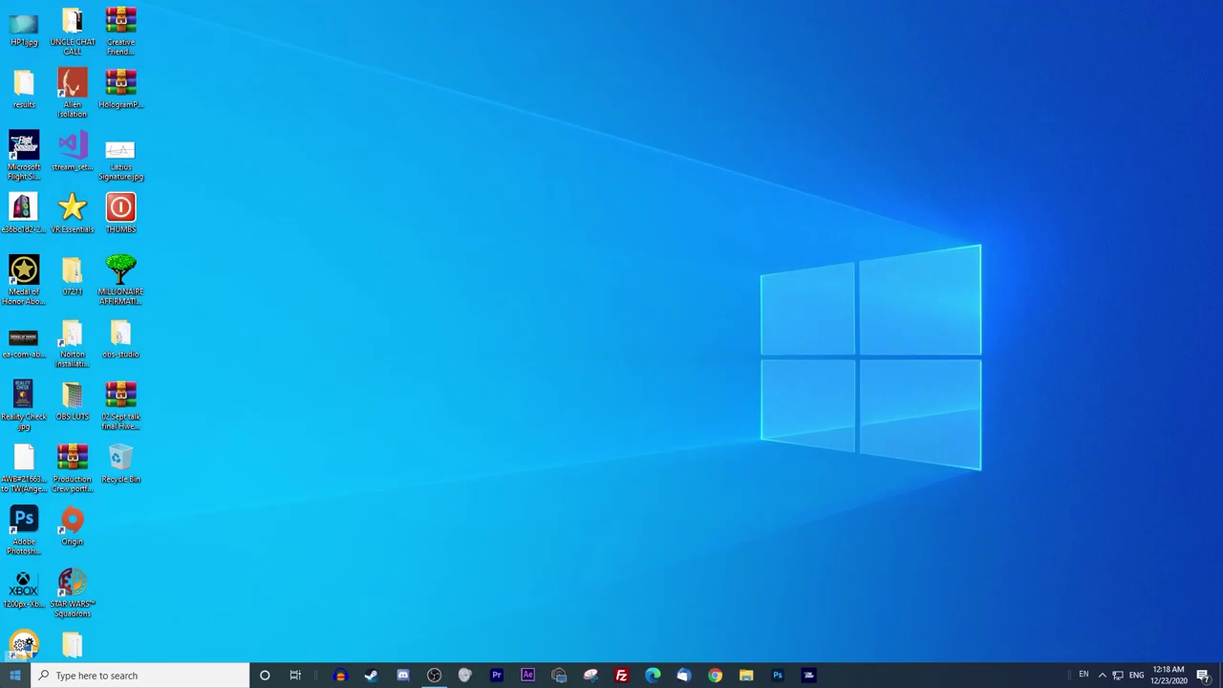
click(15, 675)
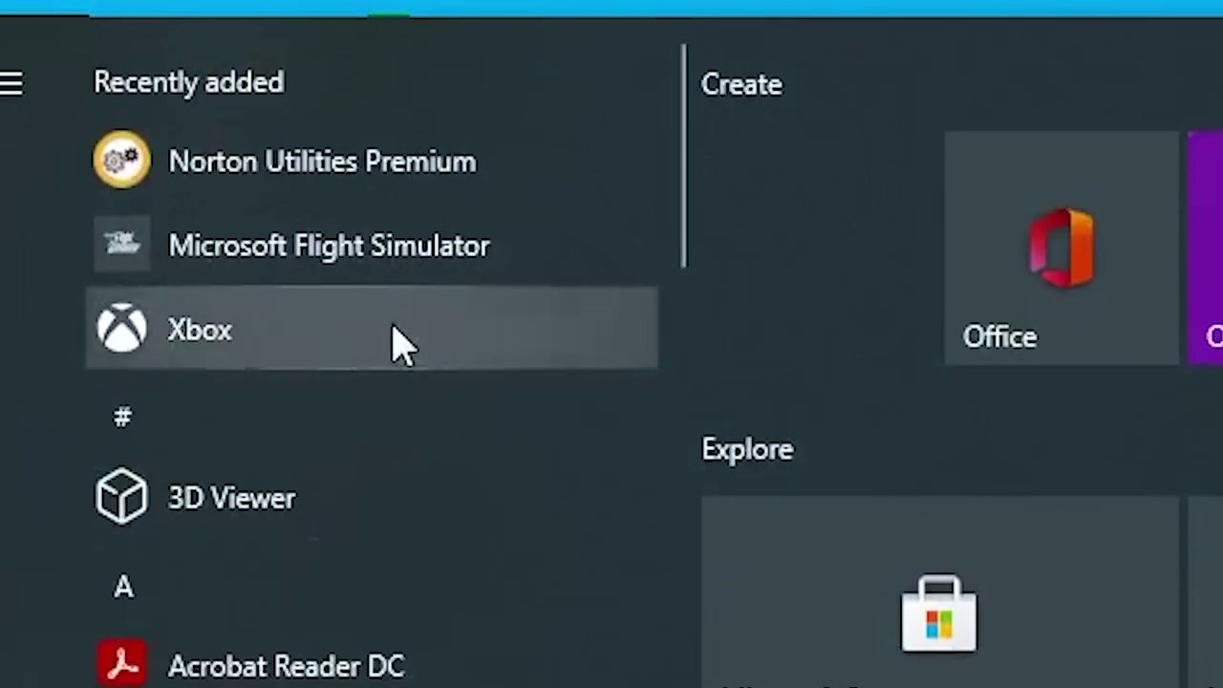
Step: In the Xbox app, run Update All from My collection's Manage installs page
click(80, 343)
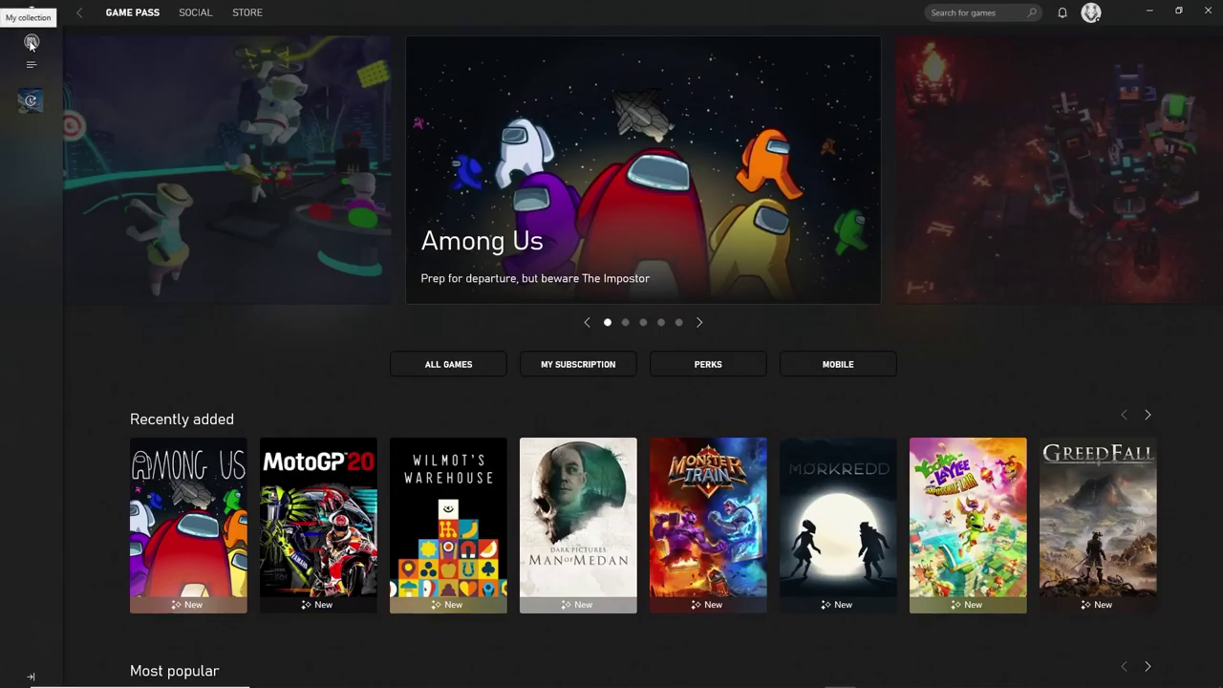
click(32, 43)
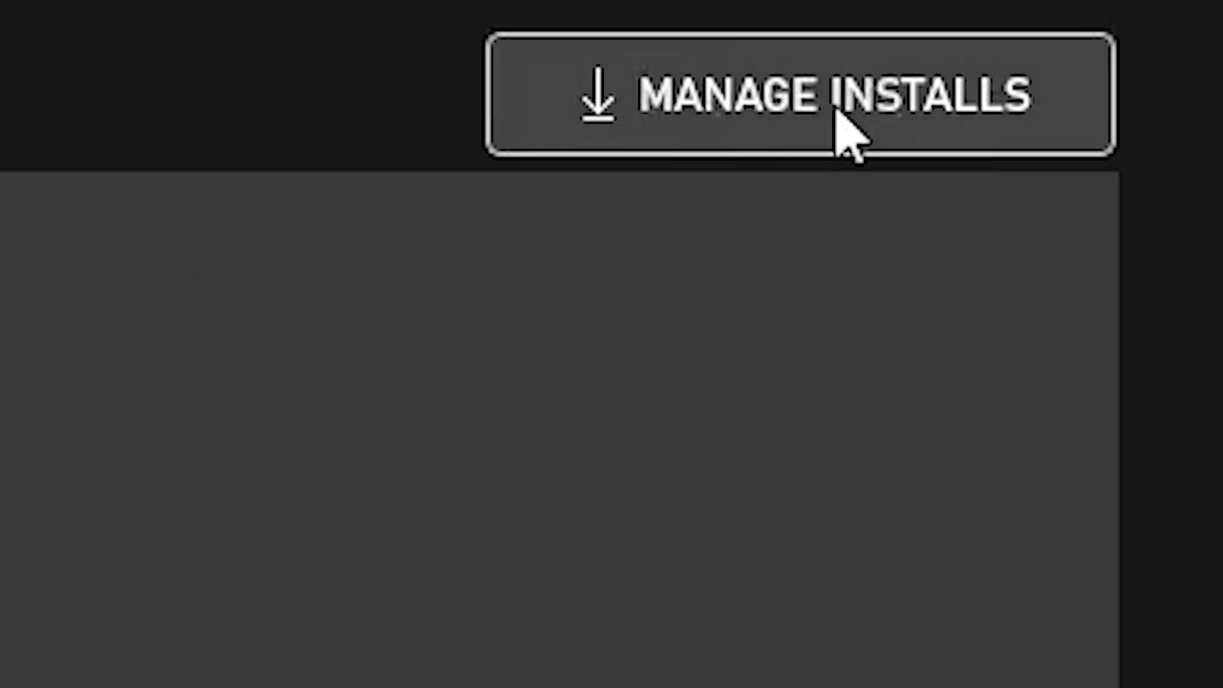
click(845, 134)
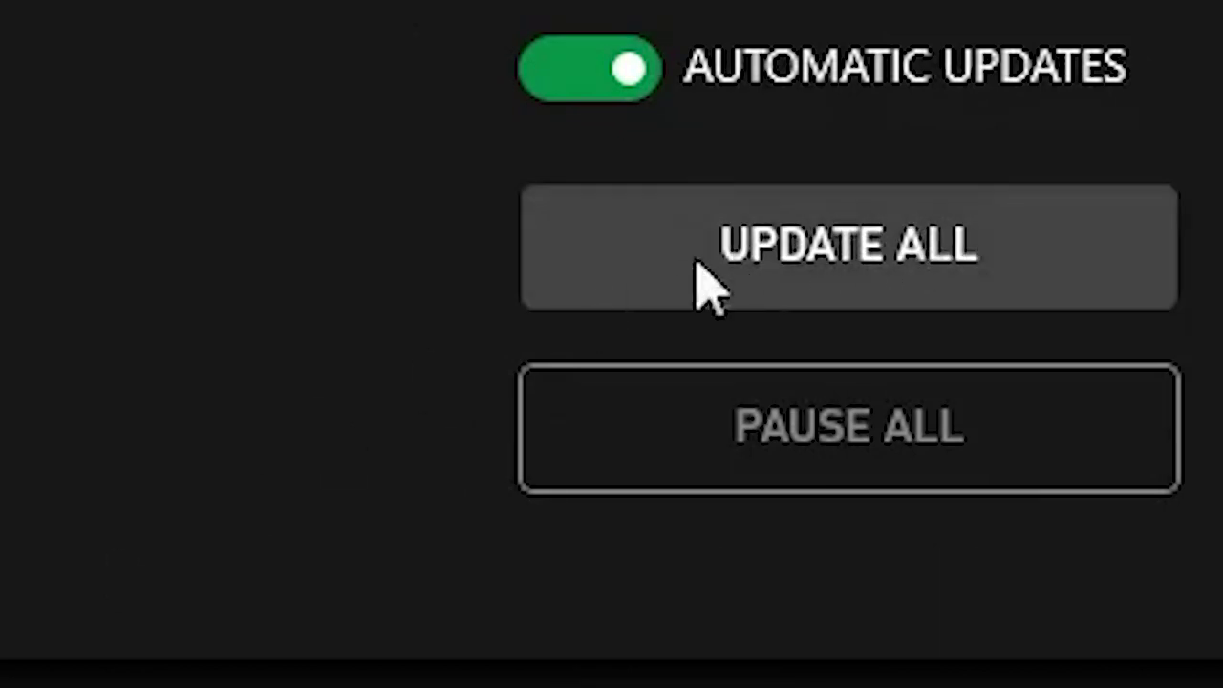
click(812, 240)
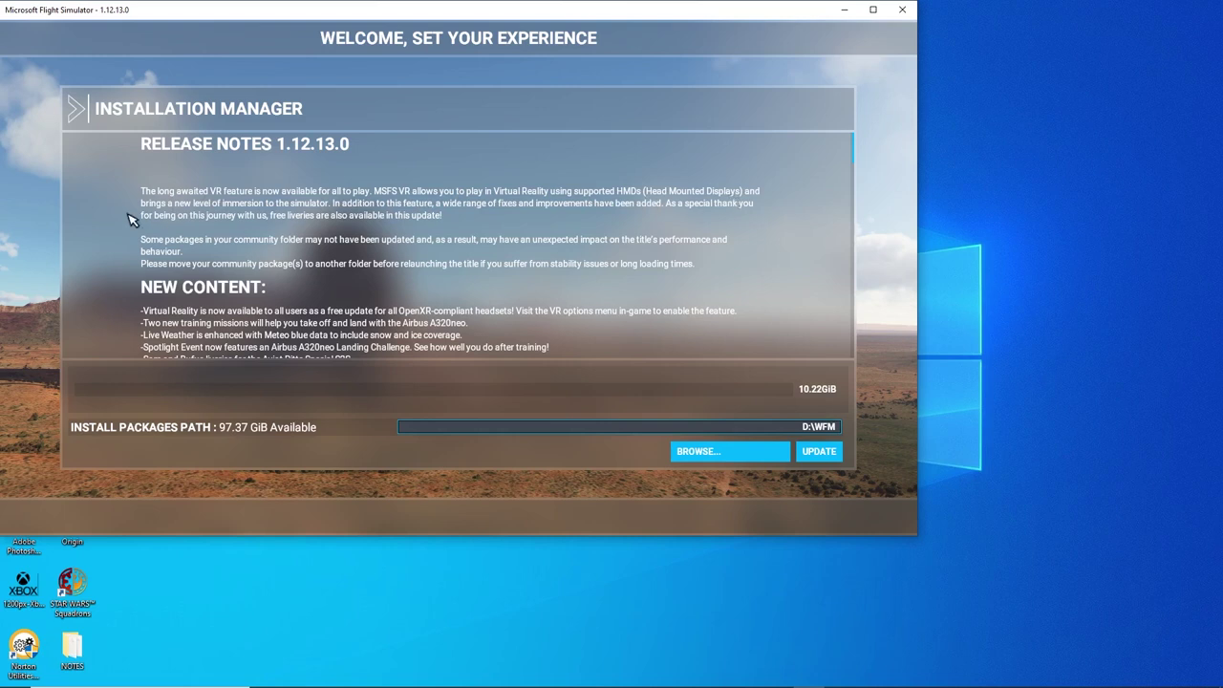
Step: Read through the 1.12.13.0 release notes and install the update
scroll(280, 289, down, 1)
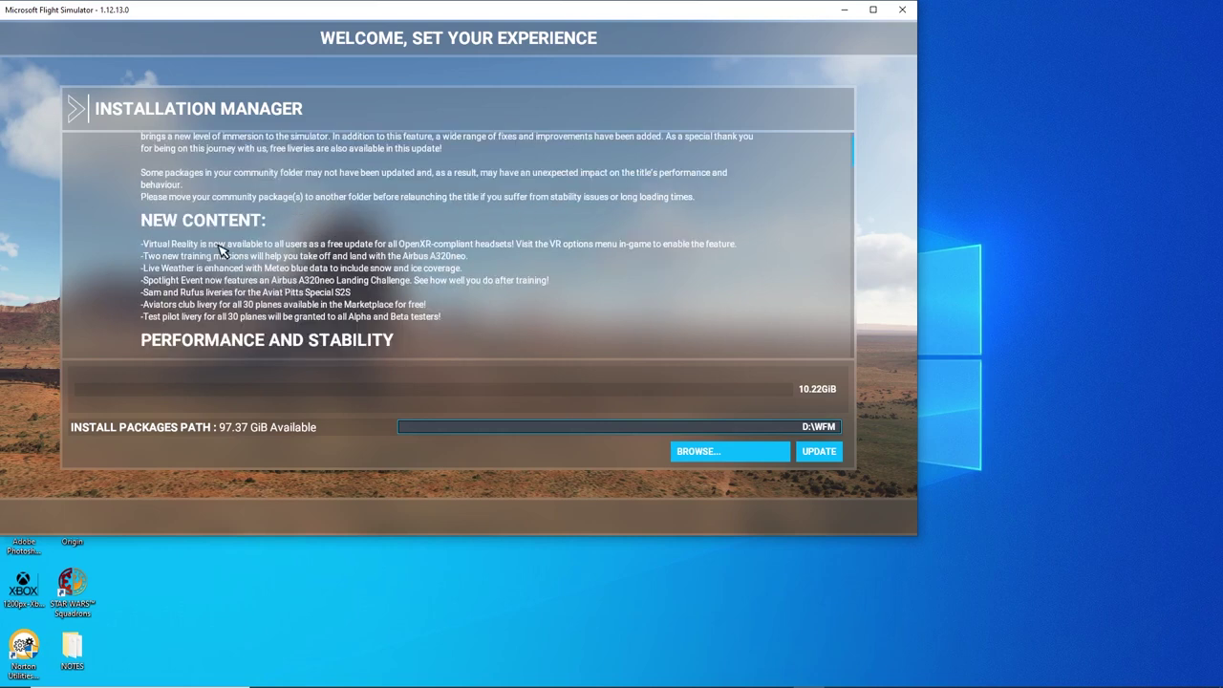
scroll(203, 275, down, 2)
scroll(218, 242, down, 4)
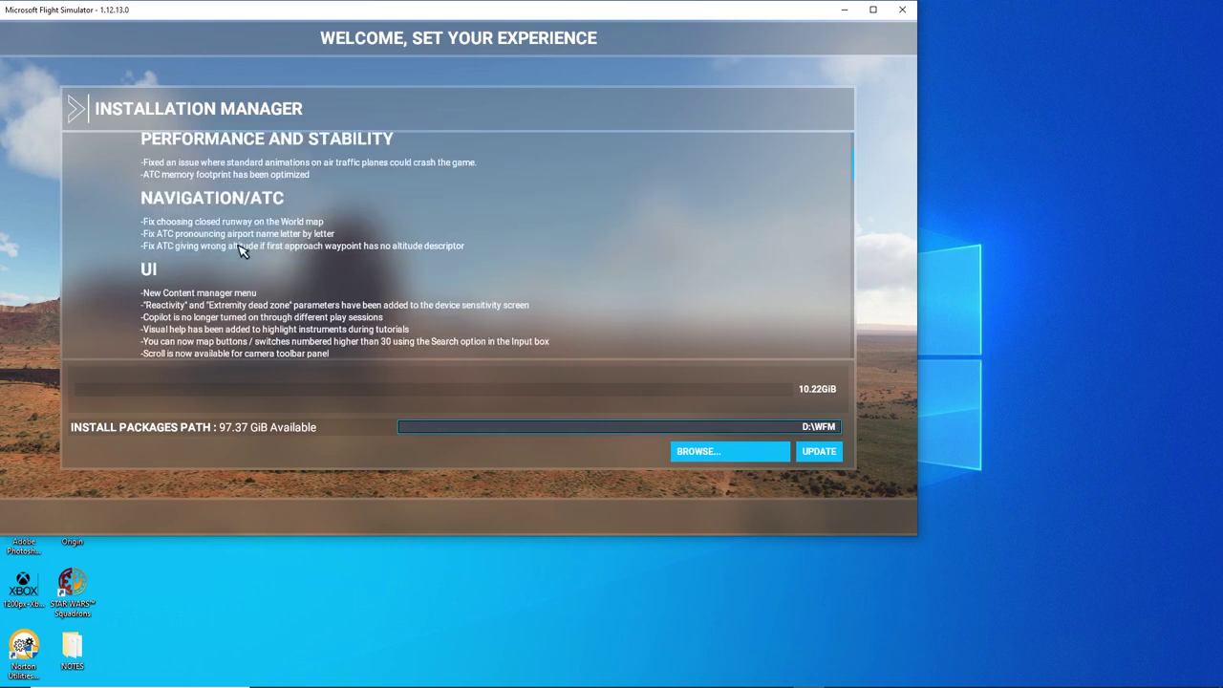
scroll(218, 279, down, 4)
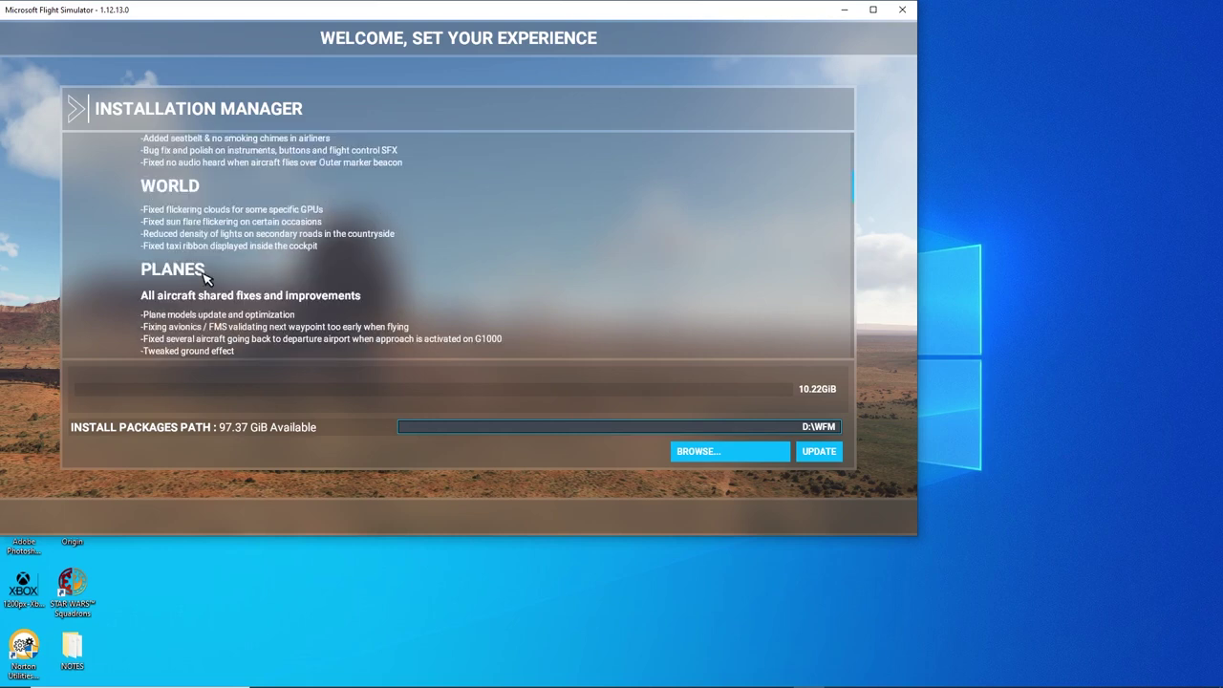
click(824, 456)
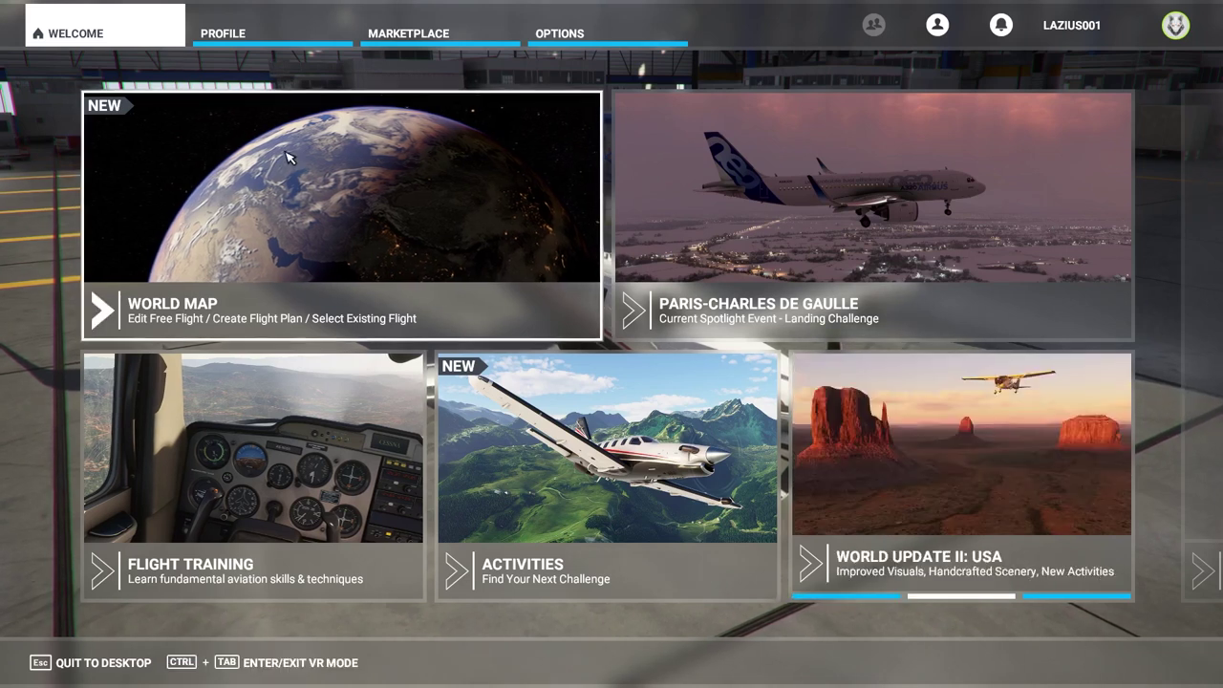
Step: Show the VR Mode page under Options > General
click(566, 30)
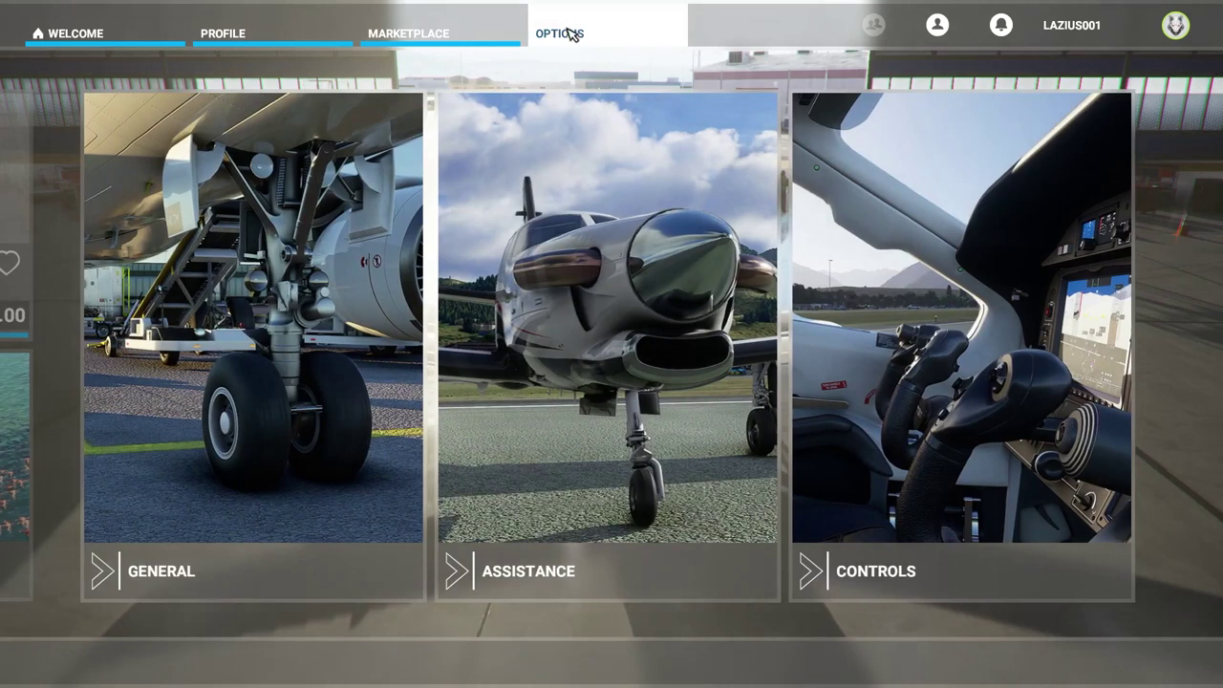
click(247, 358)
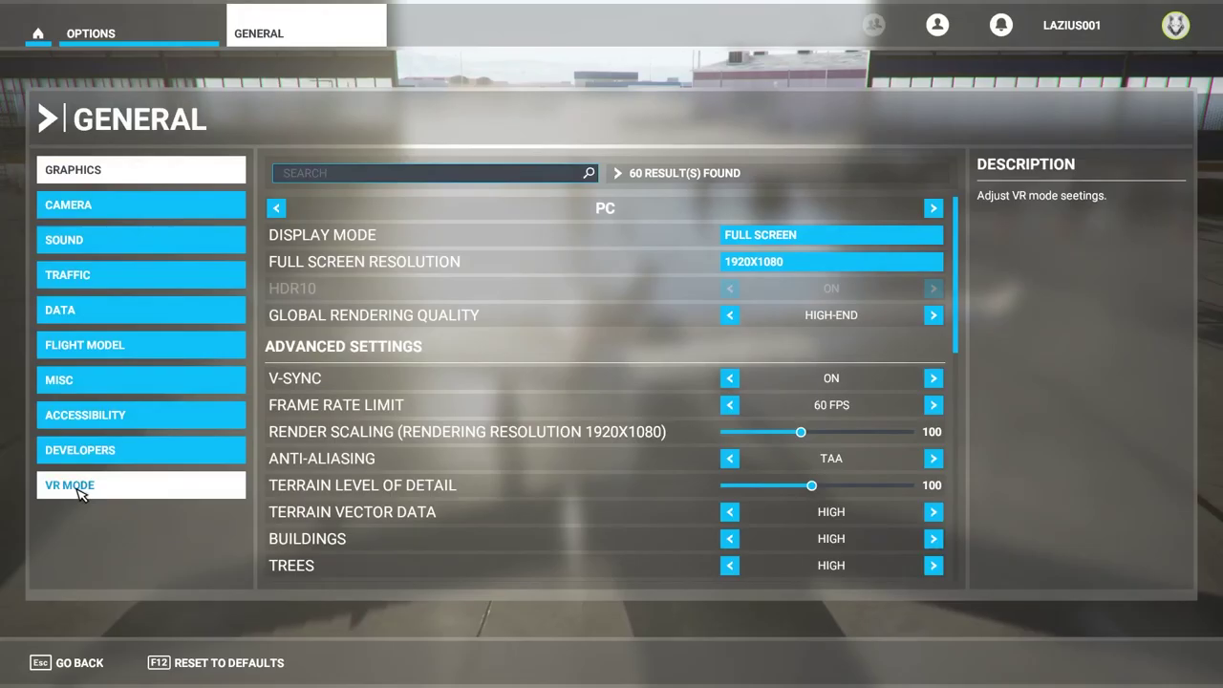
click(228, 642)
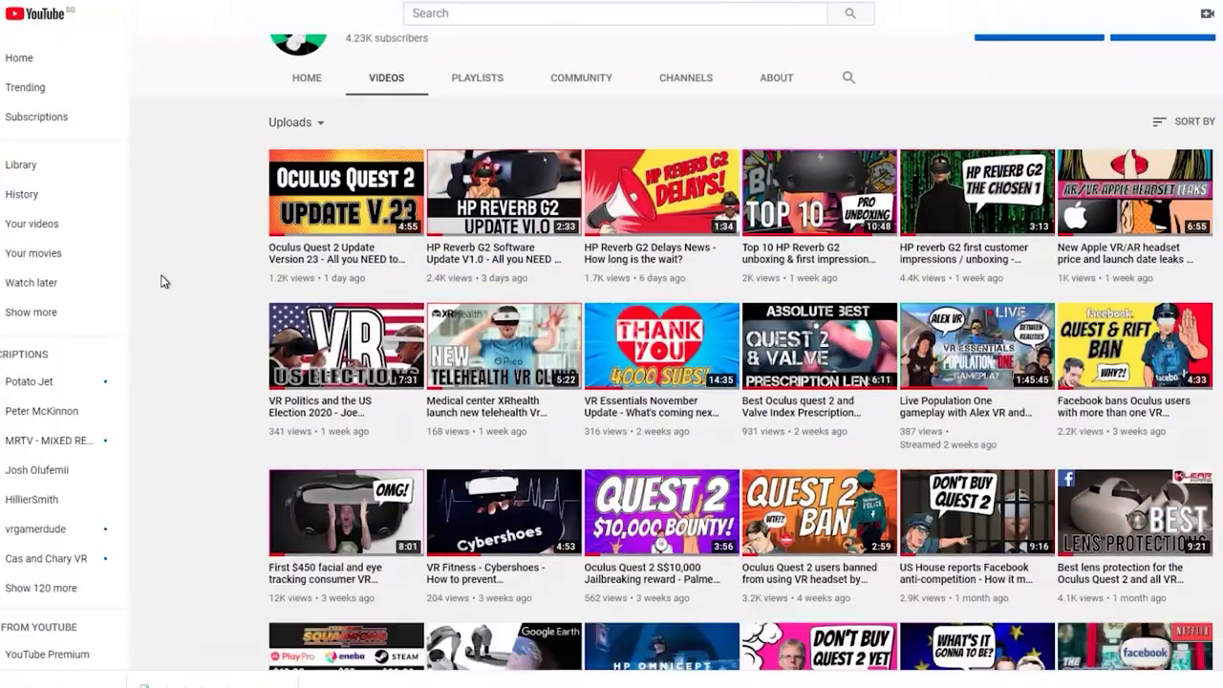
Step: Subscribe to the VR YouTube channel and open its bell notification options
scroll(162, 281, down, 2)
scroll(163, 281, down, 3)
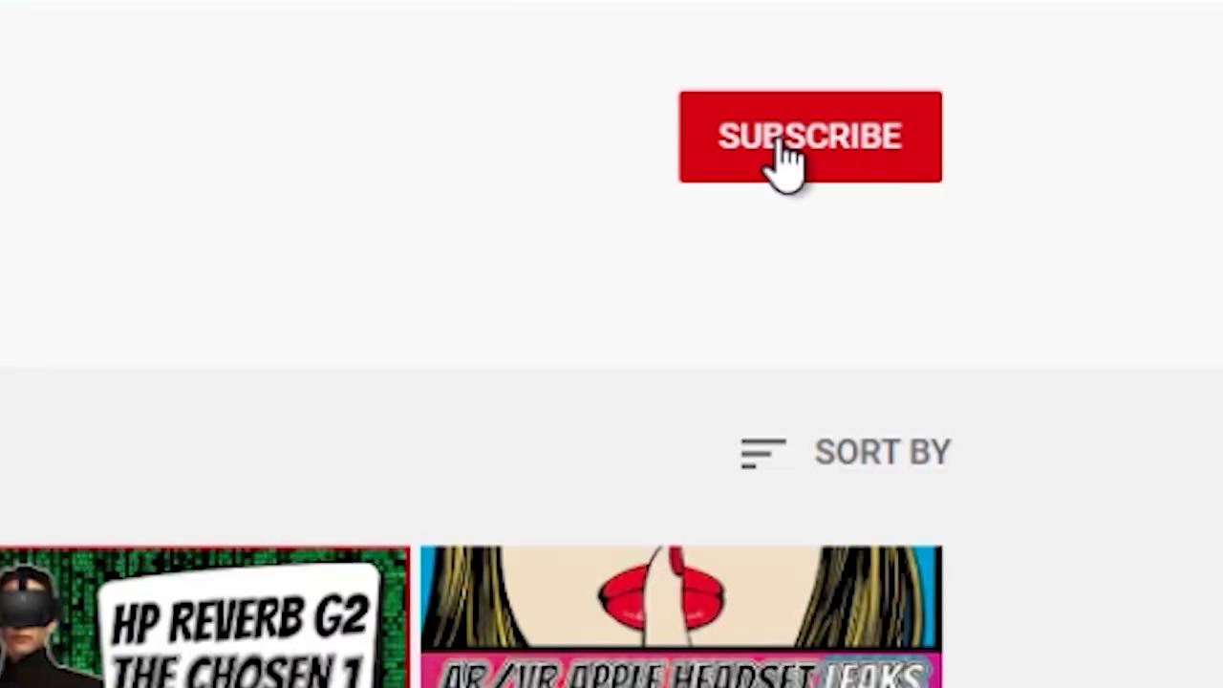
click(774, 153)
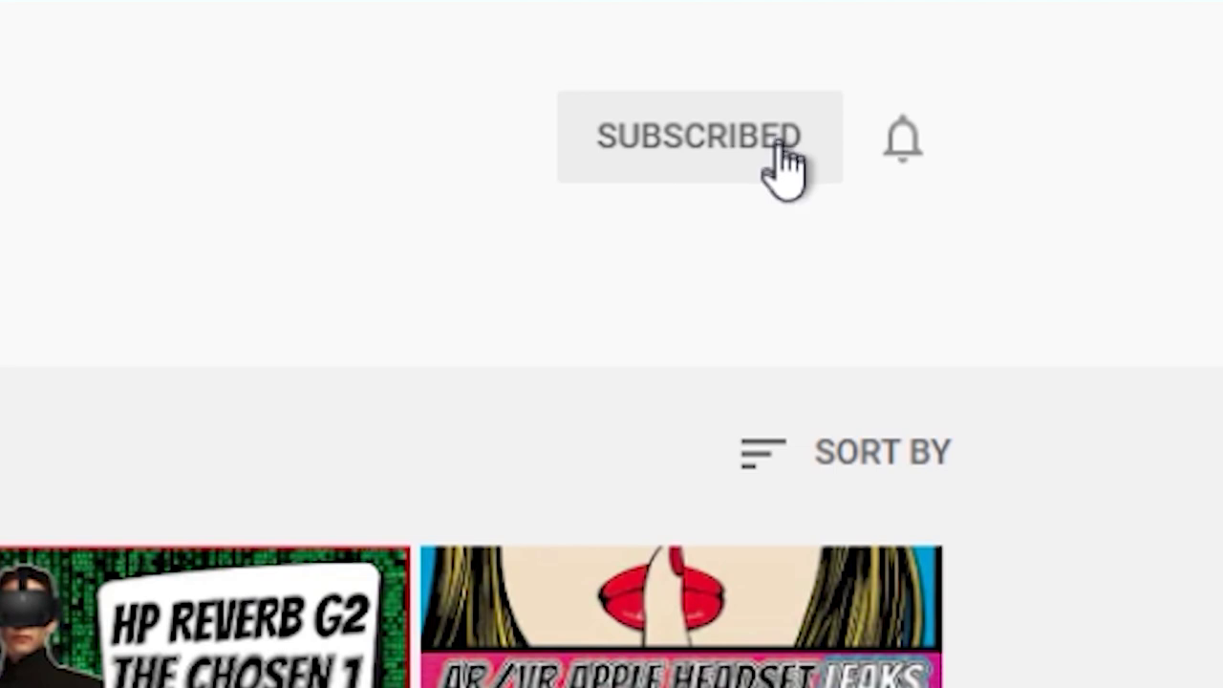
click(905, 141)
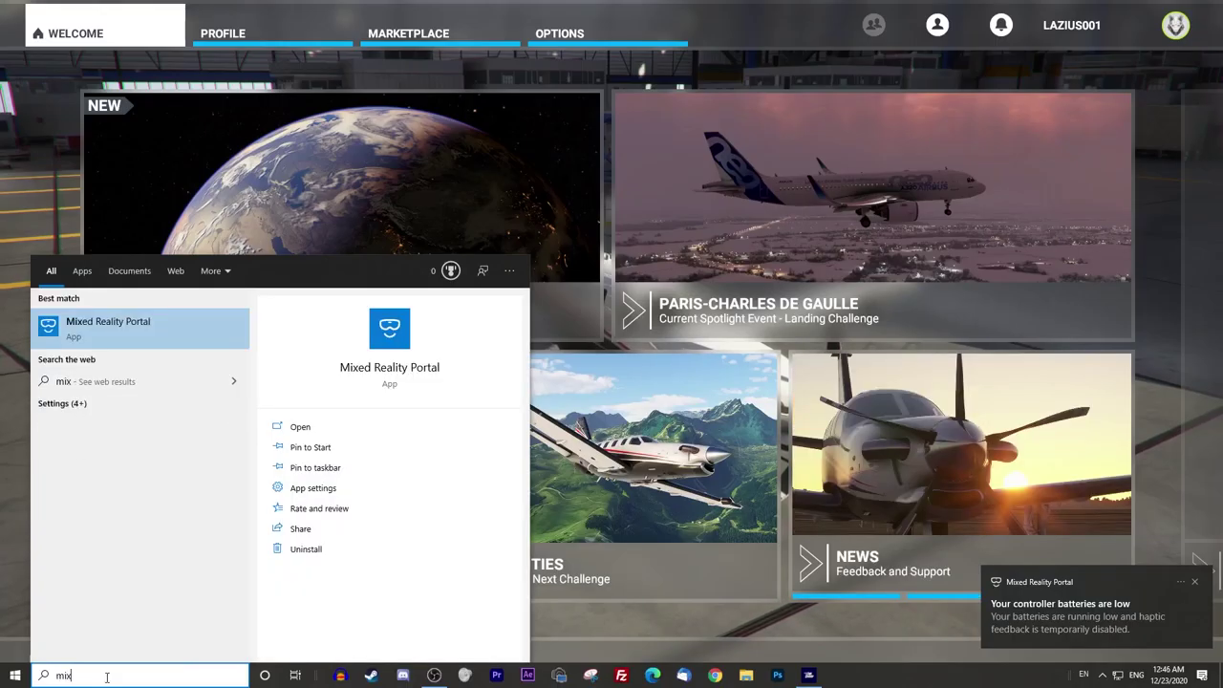
Step: Launch Mixed Reality Portal from the 'mix' Windows search results
click(101, 335)
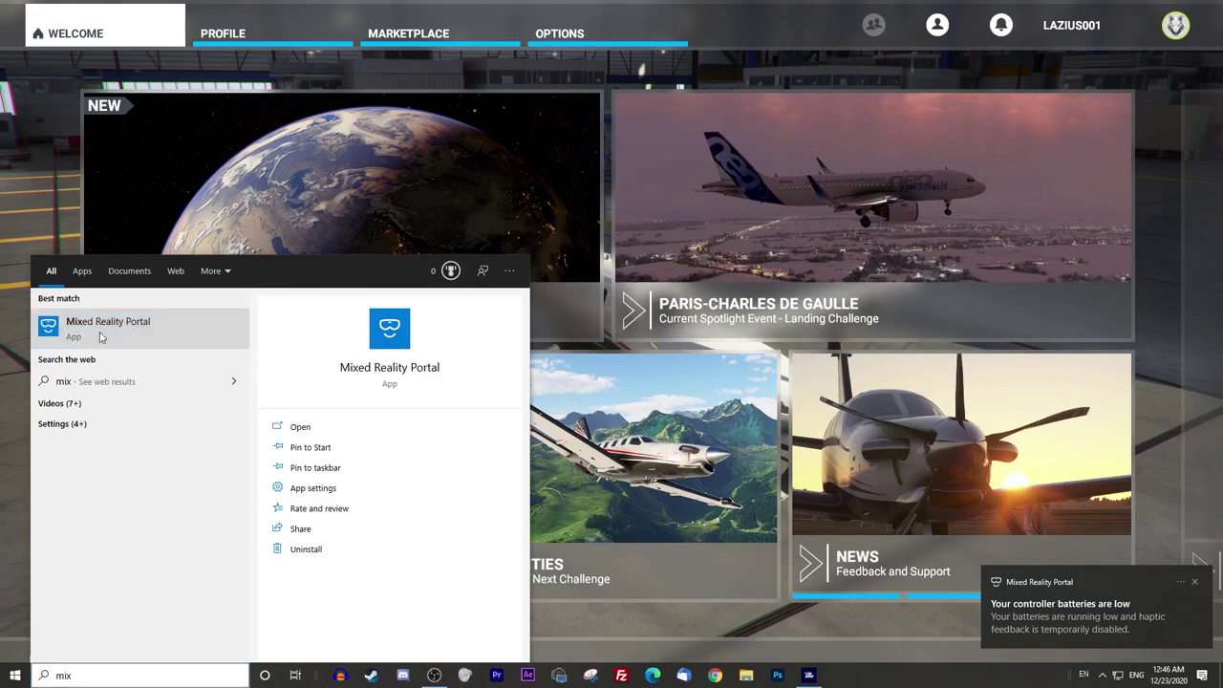